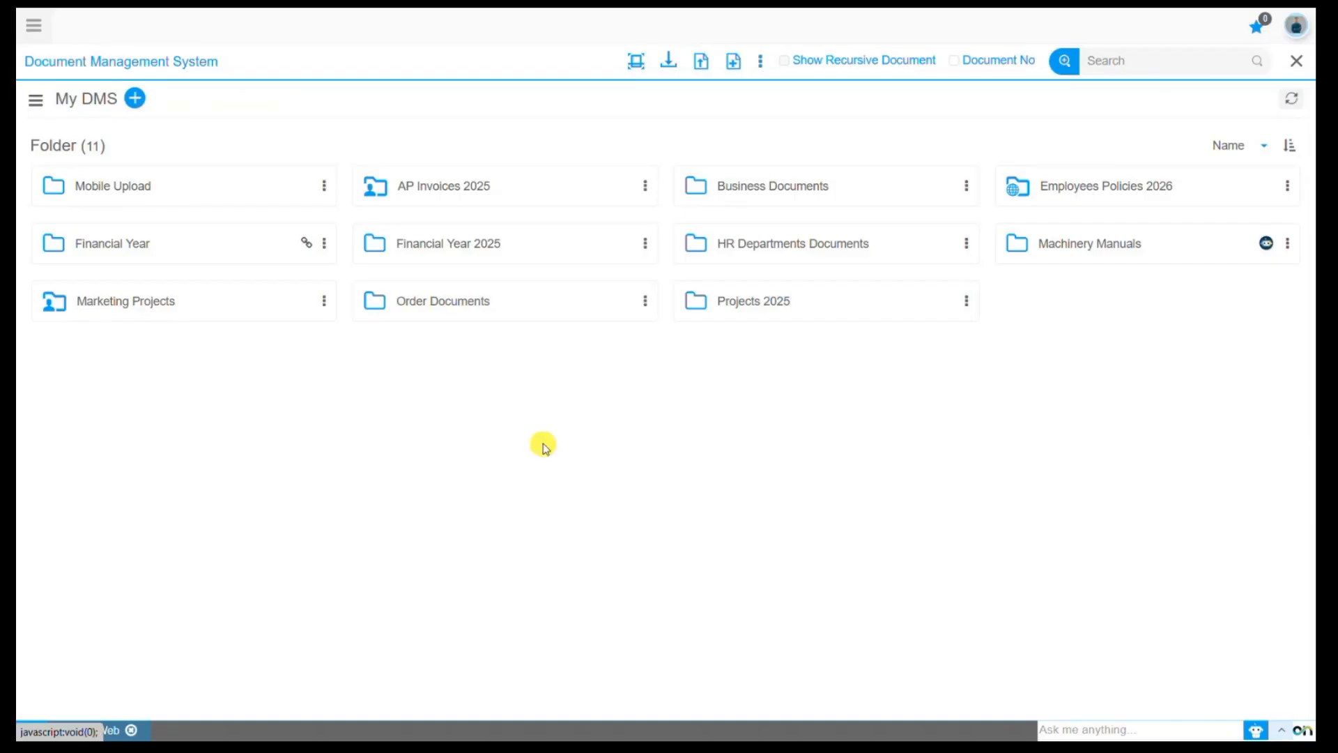
# - Start an email for the Wayne Enterprises Invoices document in the AP Invoices 2025 folder
pyautogui.click(477, 191)
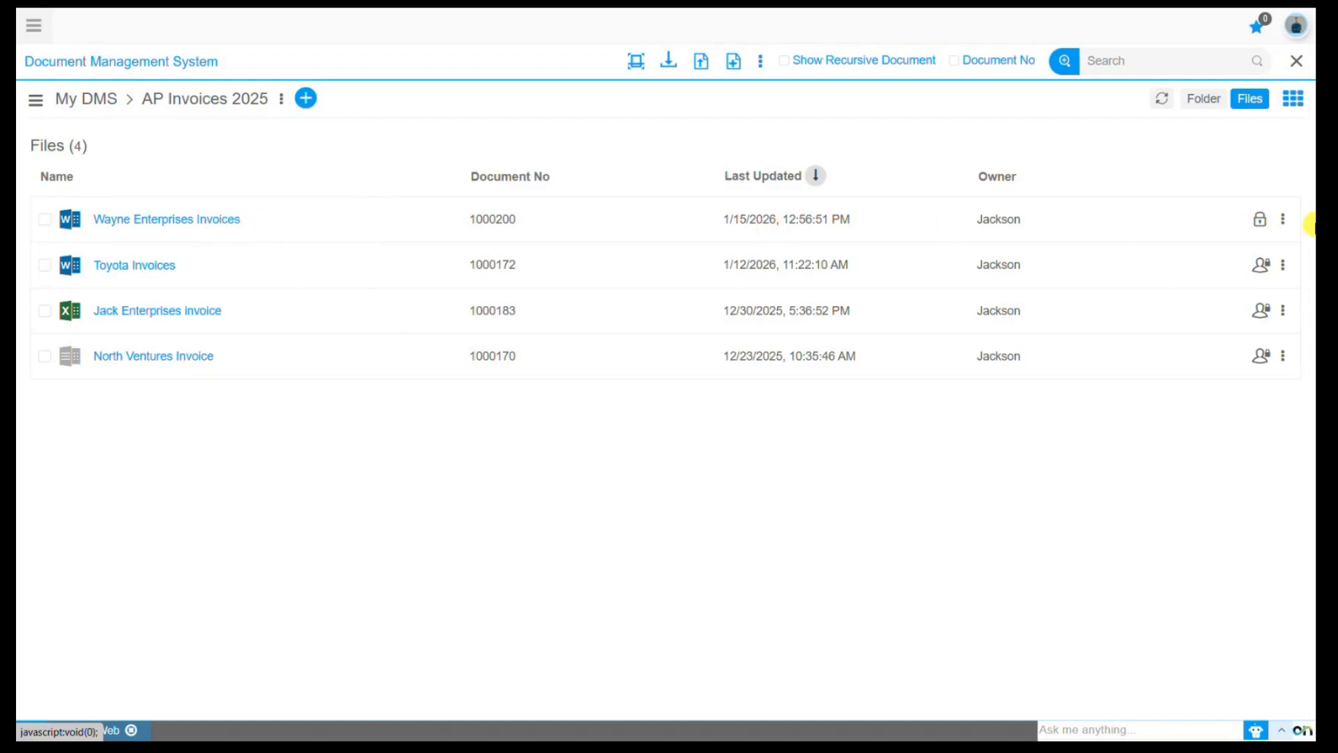
pyautogui.click(1285, 220)
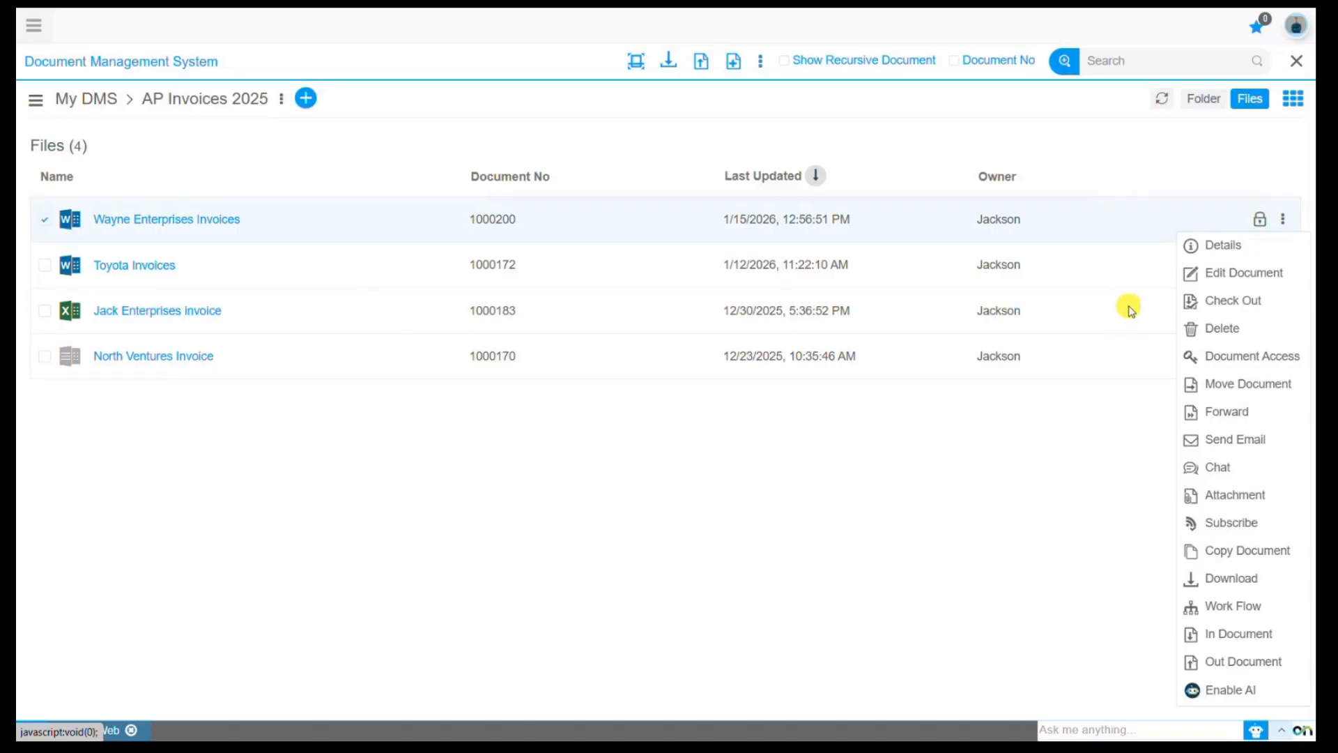
pyautogui.click(1253, 439)
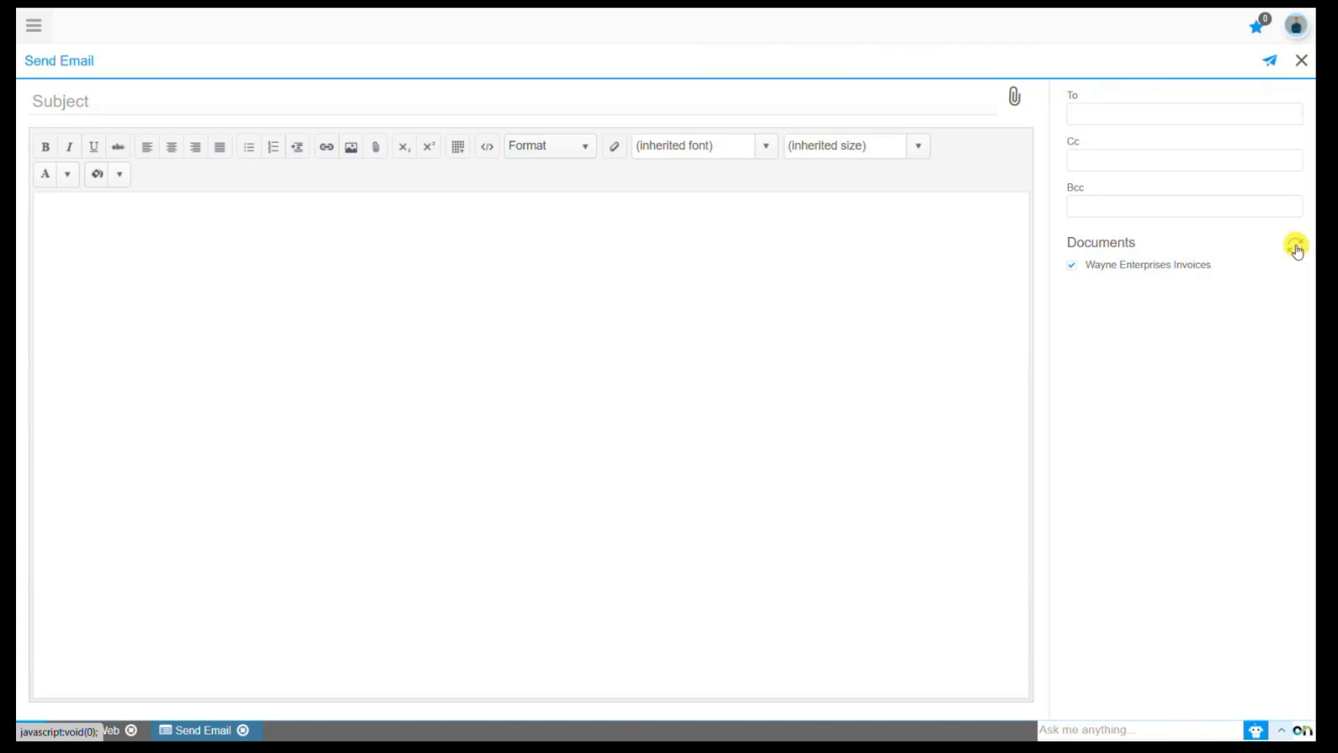
# - Address the email to the suggested primary recipient and add the suggested admin contact in copy
pyautogui.click(1131, 121)
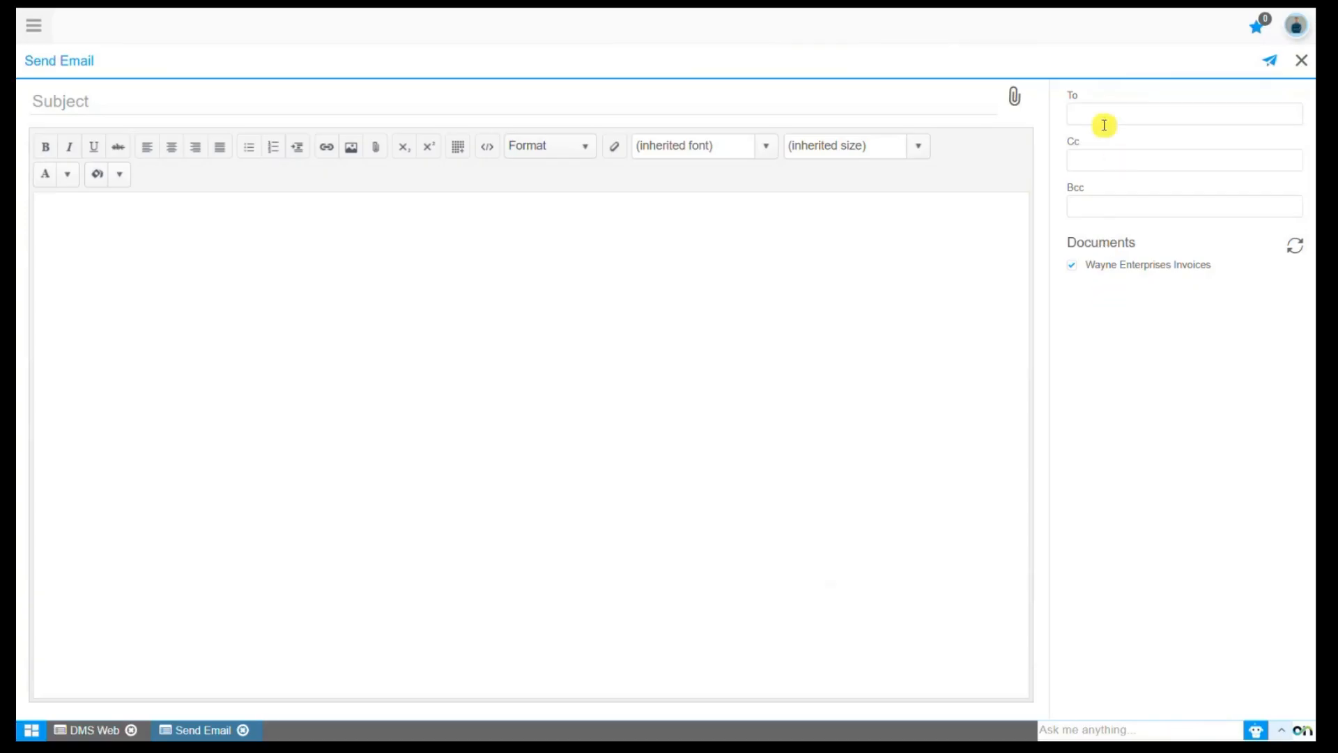
pyautogui.write('Peter')
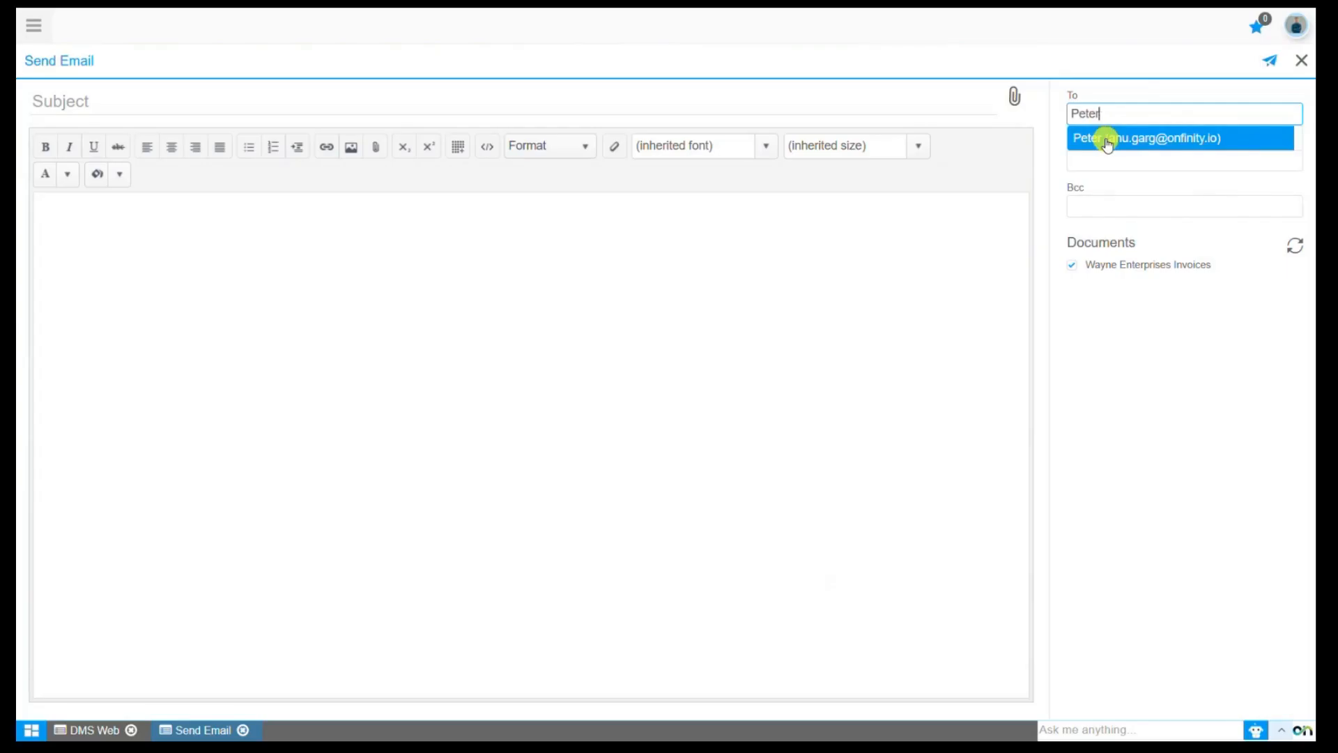
pyautogui.click(1107, 142)
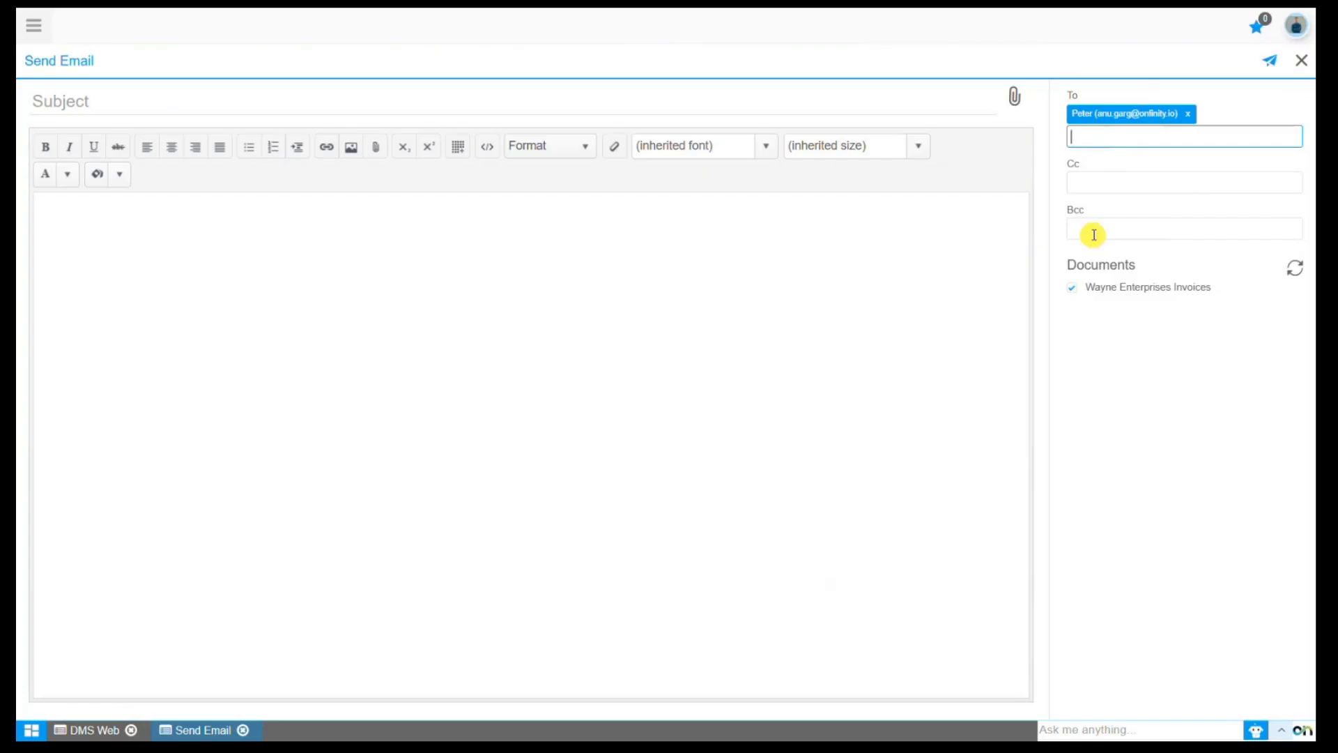
pyautogui.click(1102, 186)
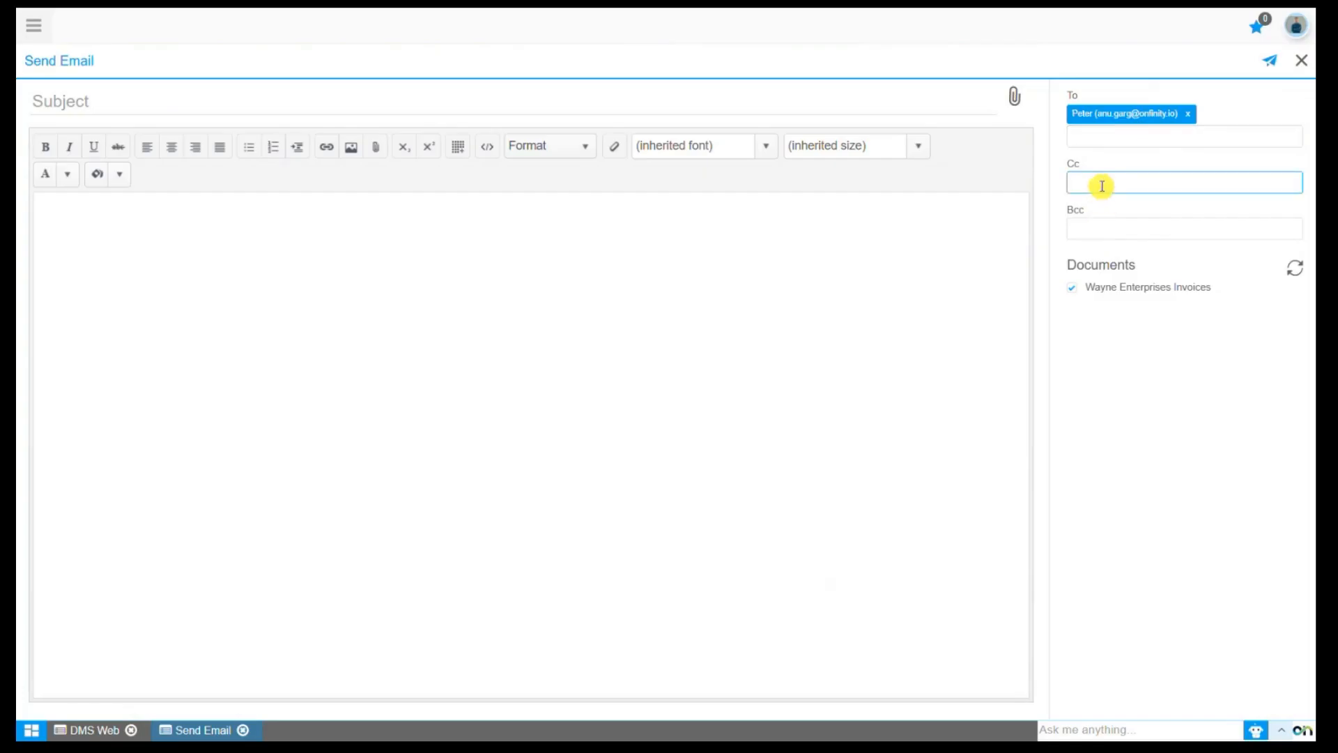
pyautogui.write('SonicA')
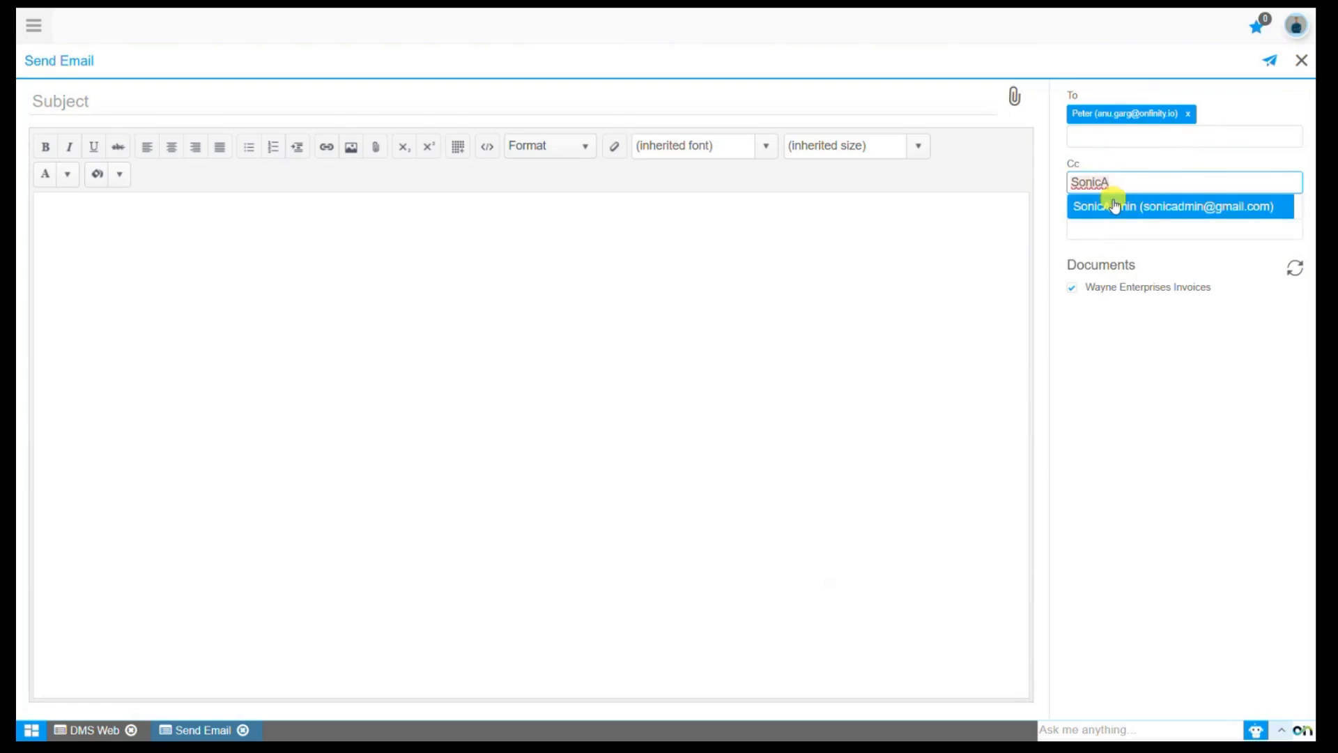
pyautogui.click(1114, 206)
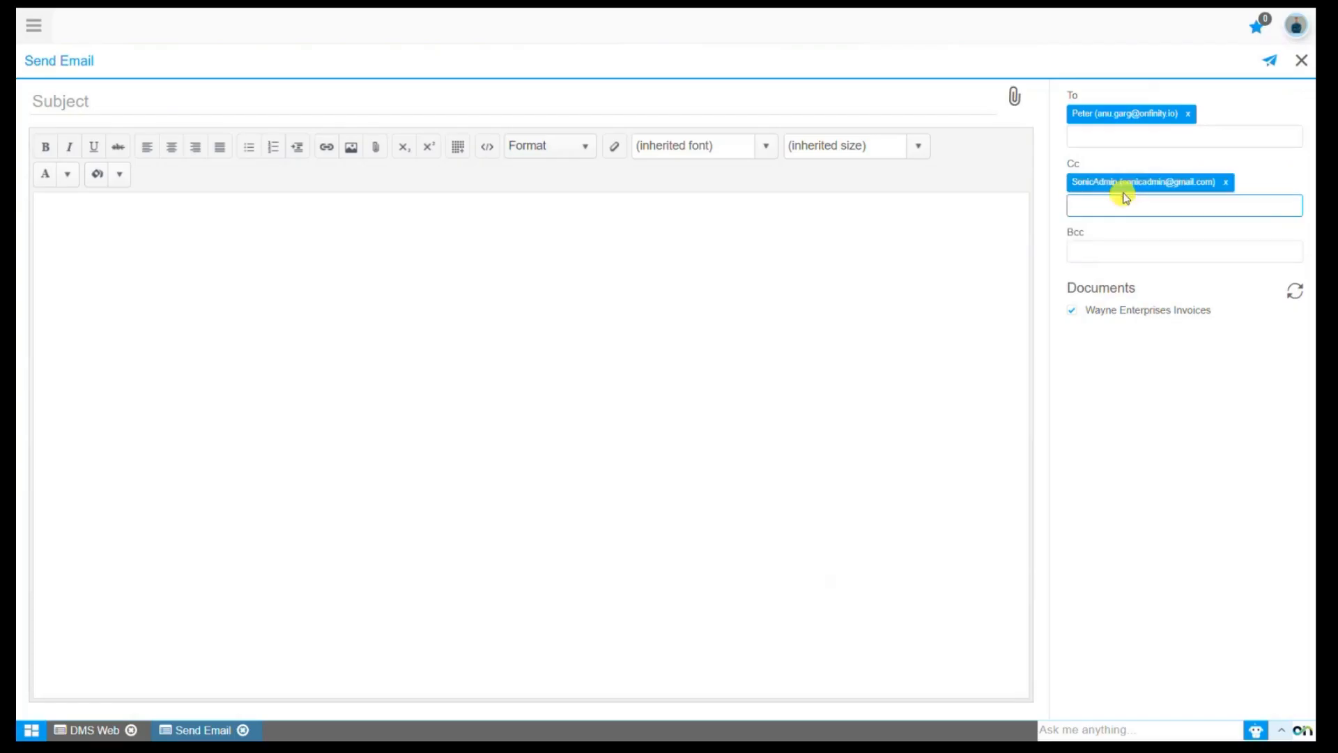
# - Enter "Invoice Attached" as the email subject
pyautogui.click(226, 107)
pyautogui.write('Invoice At')
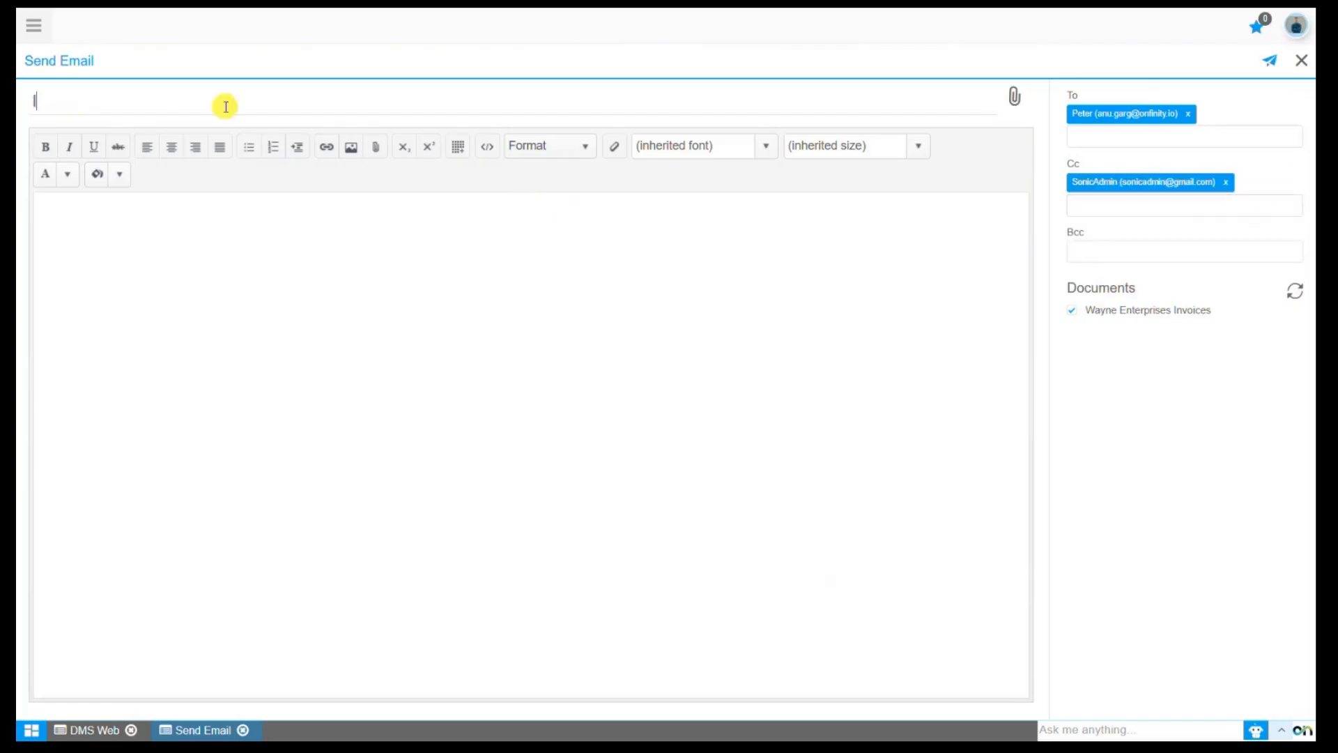
pyautogui.write('tached')
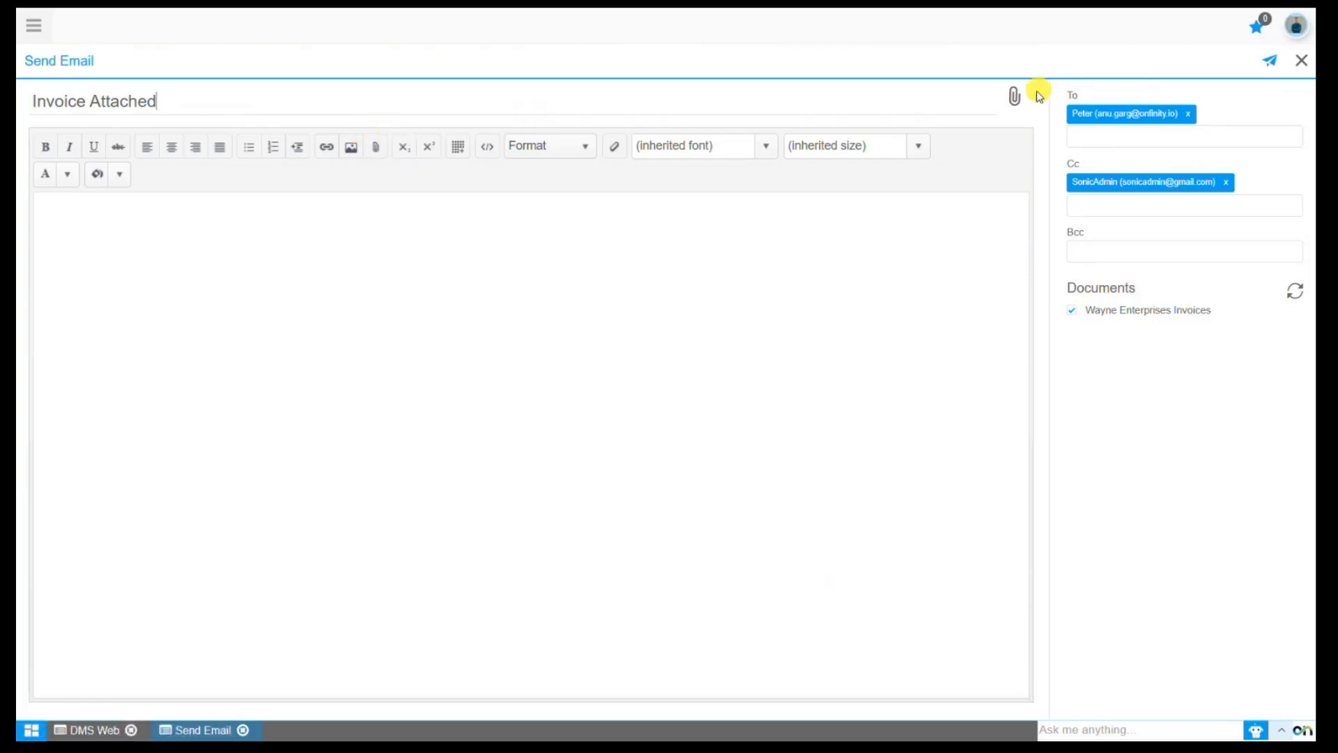
# - Attach EXFO MaxTester 720C OTDR.pdf and Field Fox N9912A RF Analyzer.pdf from the Assets folder, and remove the Field Fox attachment
pyautogui.click(1014, 98)
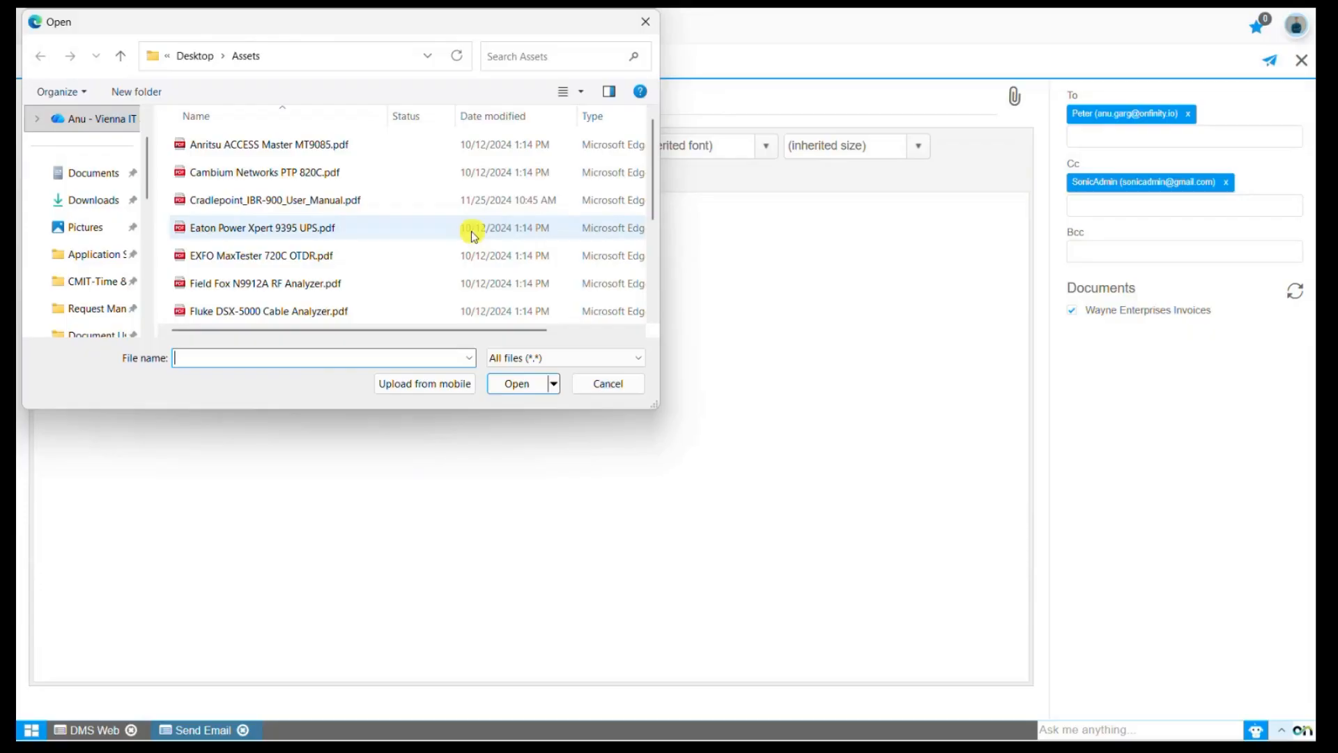
pyautogui.click(427, 263)
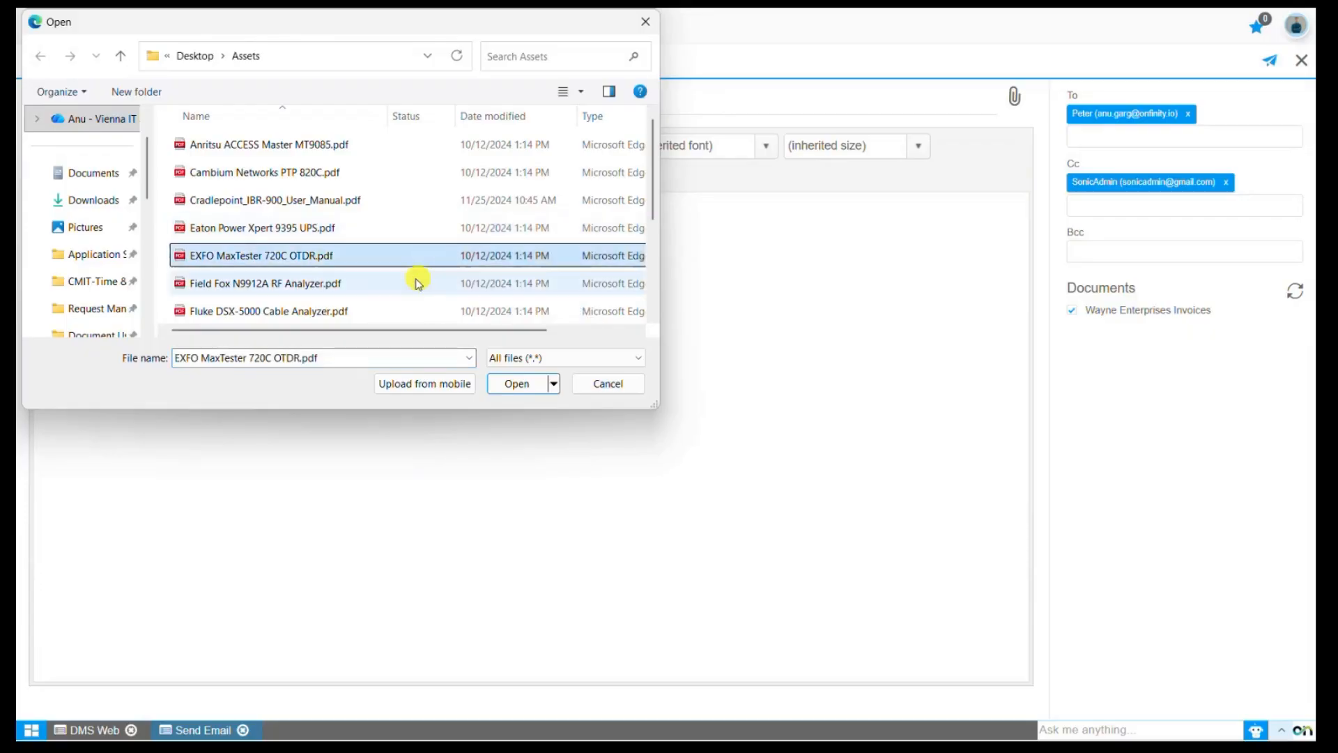
pyautogui.keyDown('ctrl'); pyautogui.click(416, 281); pyautogui.keyUp('ctrl')
pyautogui.click(513, 384)
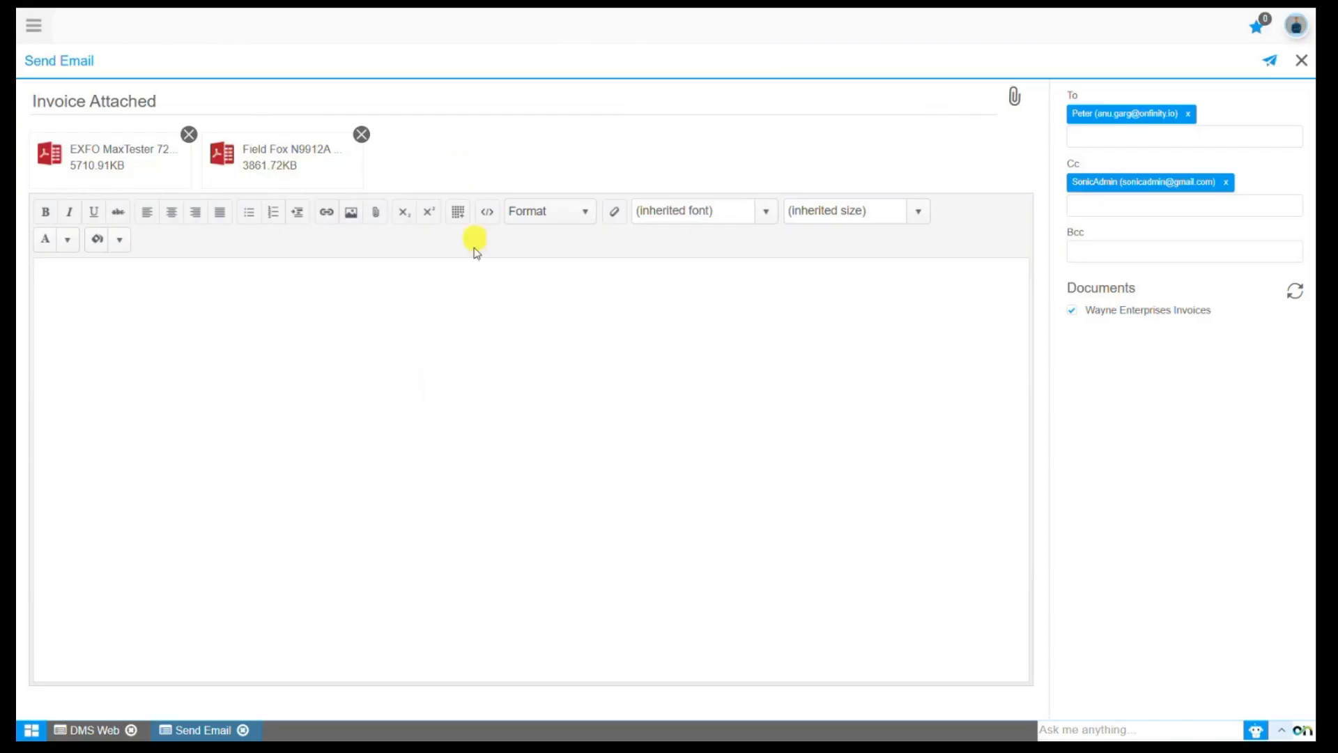
pyautogui.click(361, 135)
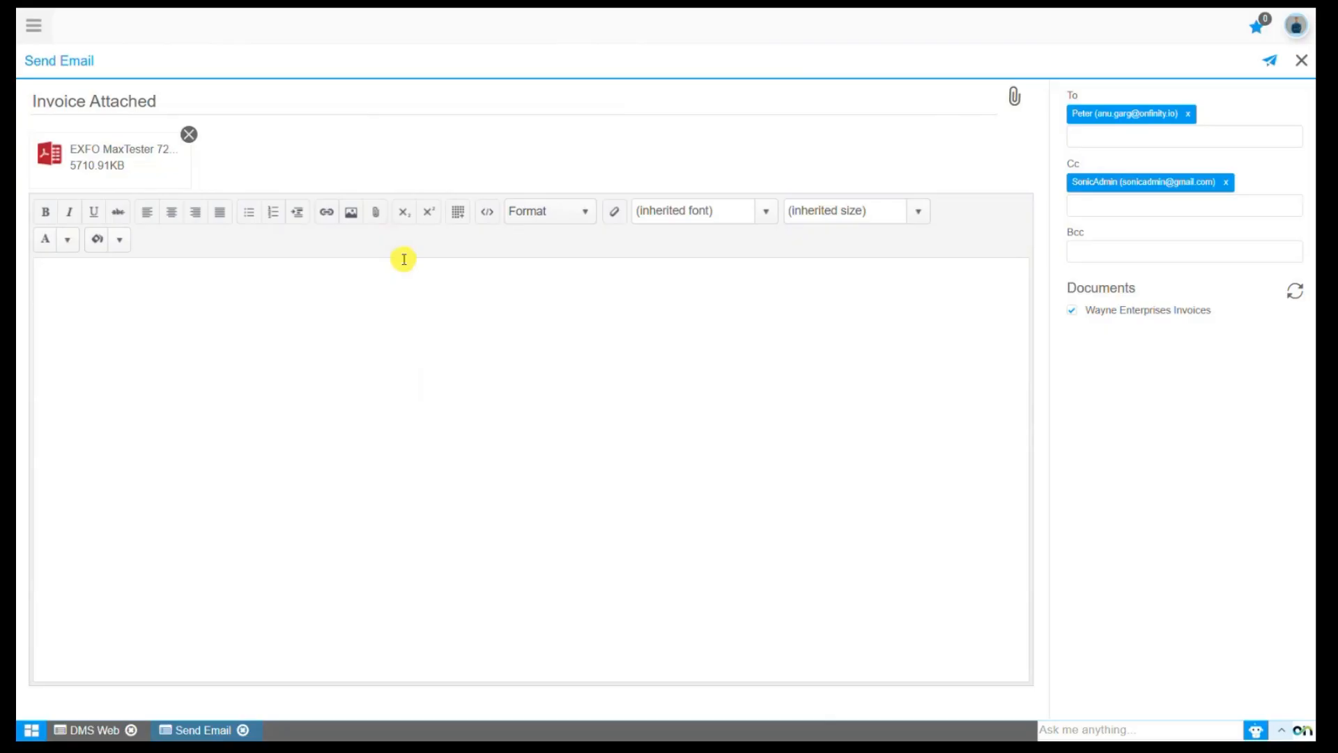
# - Write the message body as "Hello" followed by a new line with "Please find the attached invoice for your reference."
pyautogui.click(290, 302)
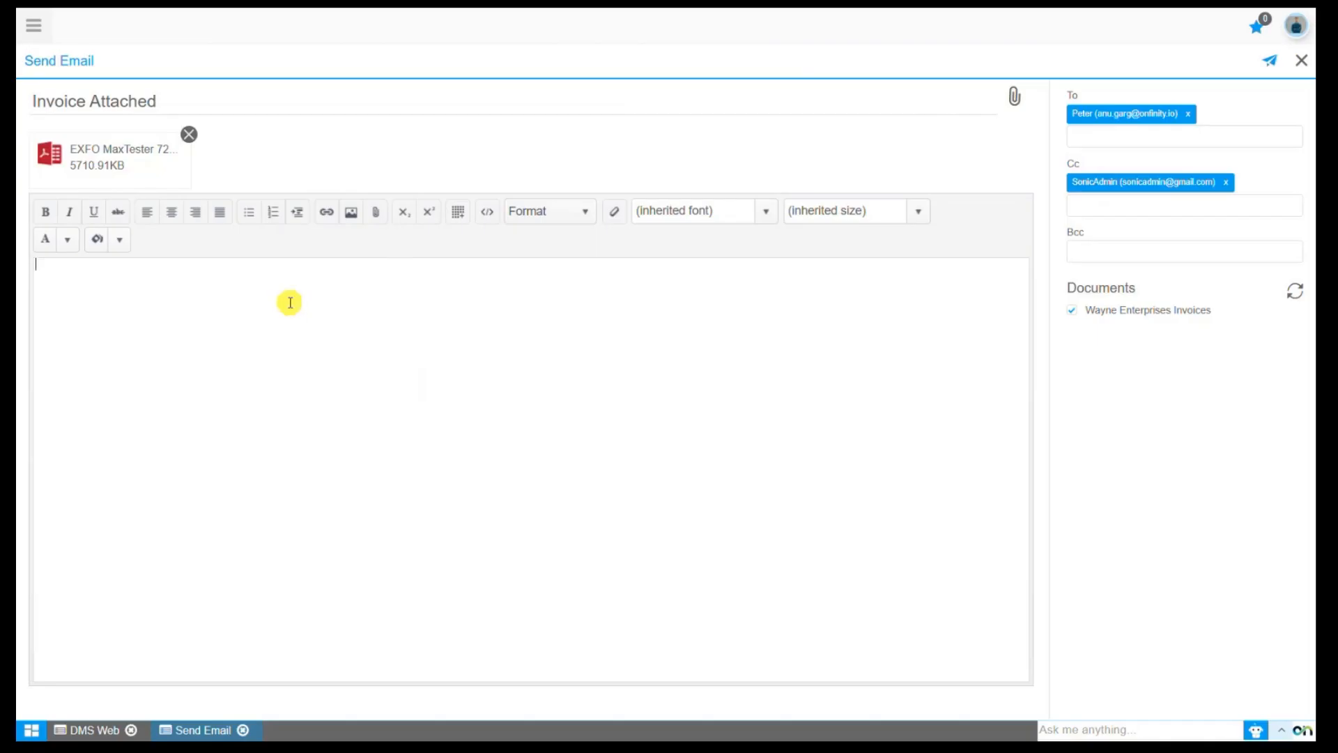
pyautogui.write('Hello')
pyautogui.press('Return')
pyautogui.write('Please find the attached invoice for your refrence.')
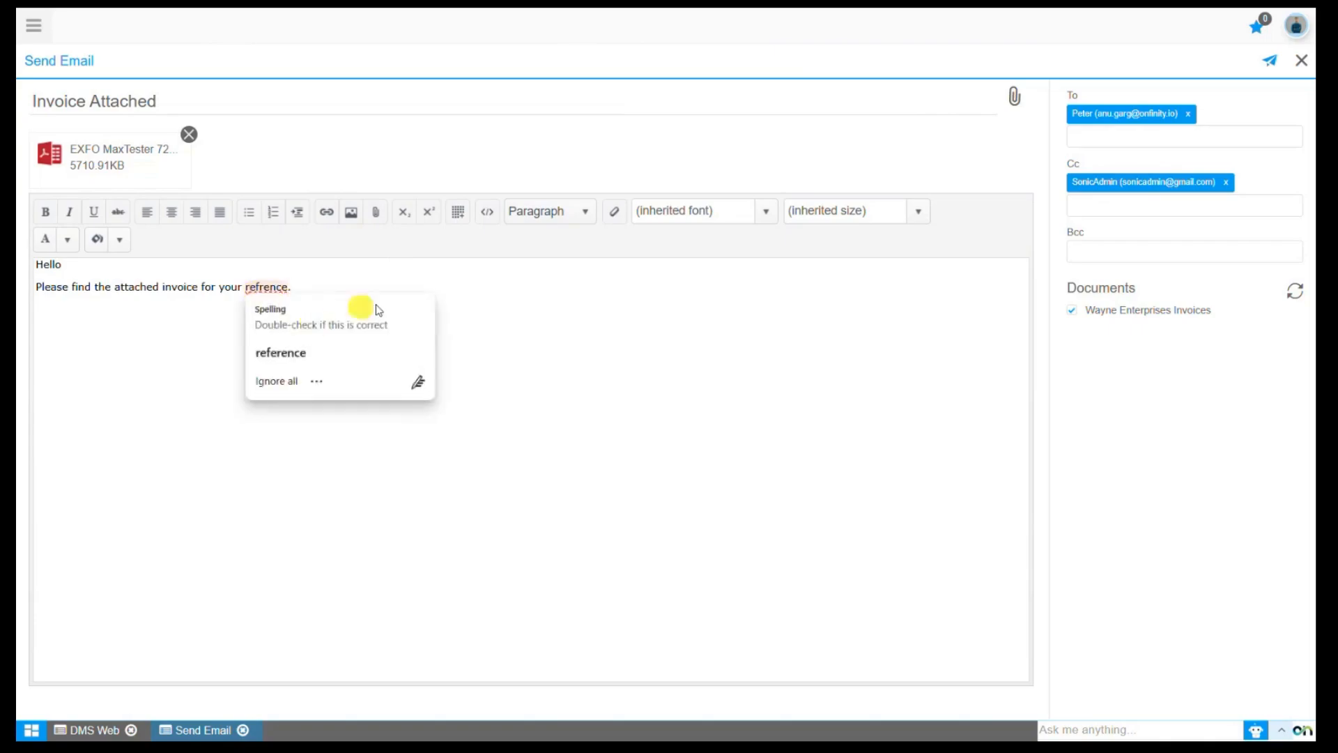
pyautogui.click(278, 349)
pyautogui.write('.')
# - Format the whole message text in the Georgia font at 16px
pyautogui.moveTo(334, 286); pyautogui.dragTo(25, 268)
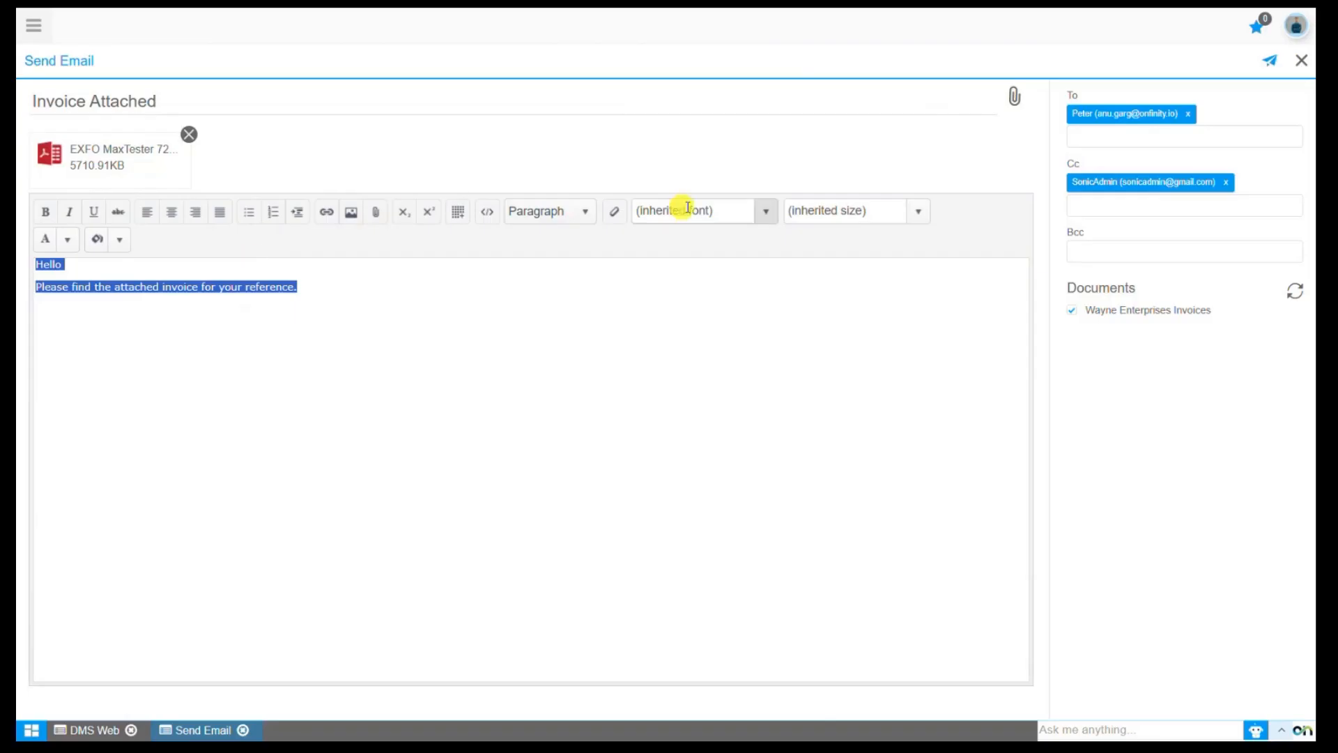
pyautogui.click(766, 212)
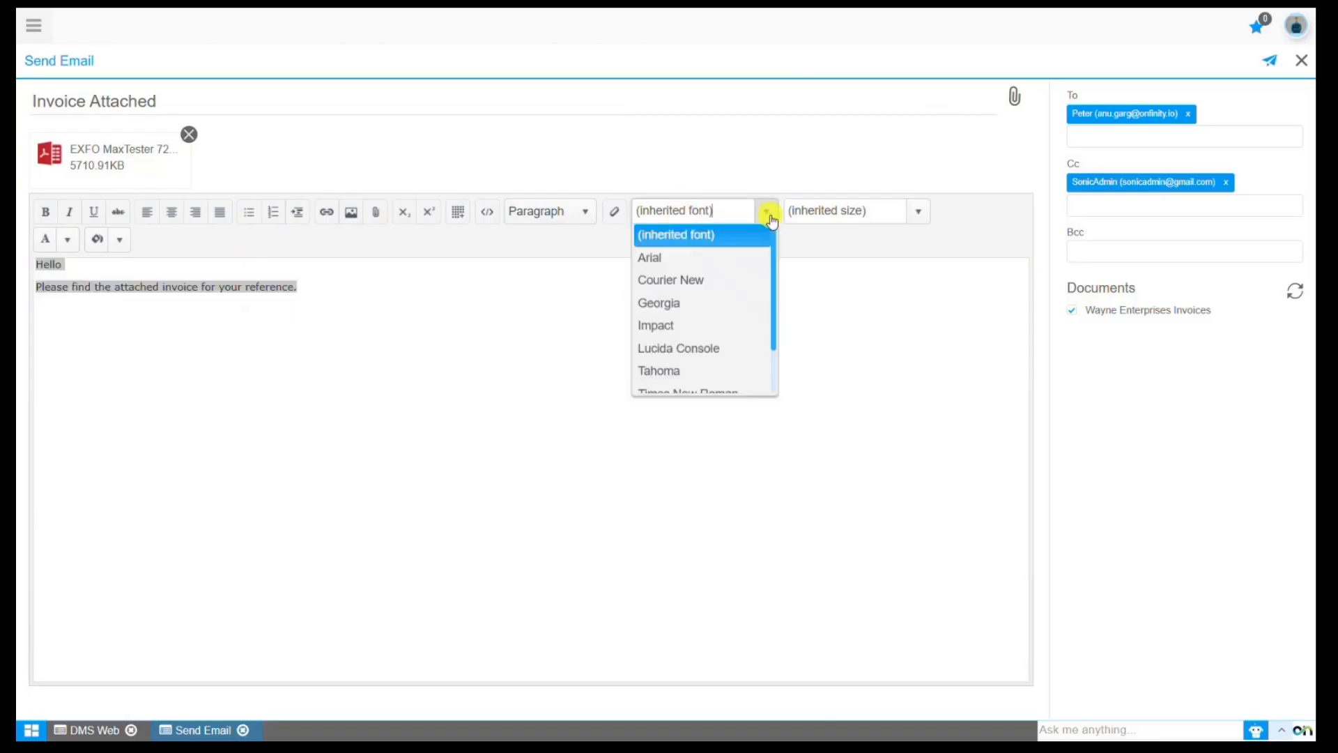
pyautogui.click(706, 306)
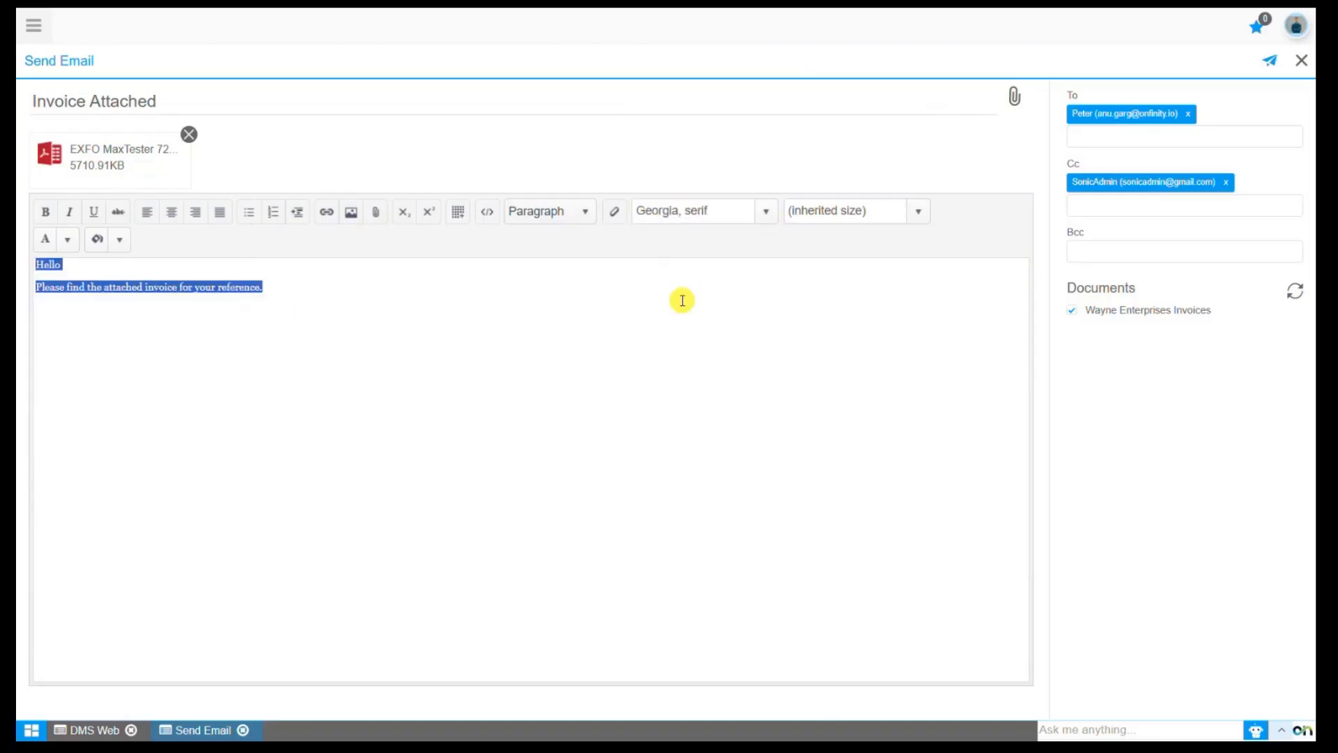
pyautogui.click(918, 210)
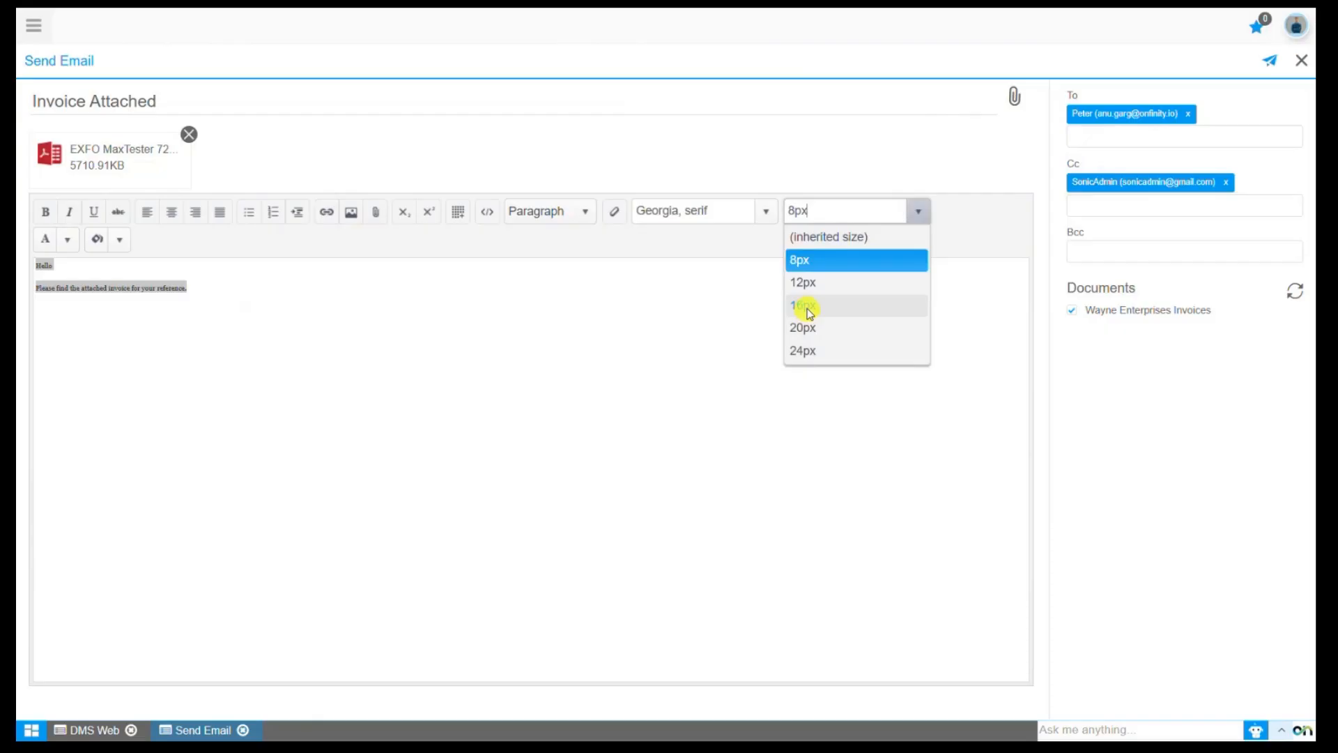
pyautogui.click(807, 310)
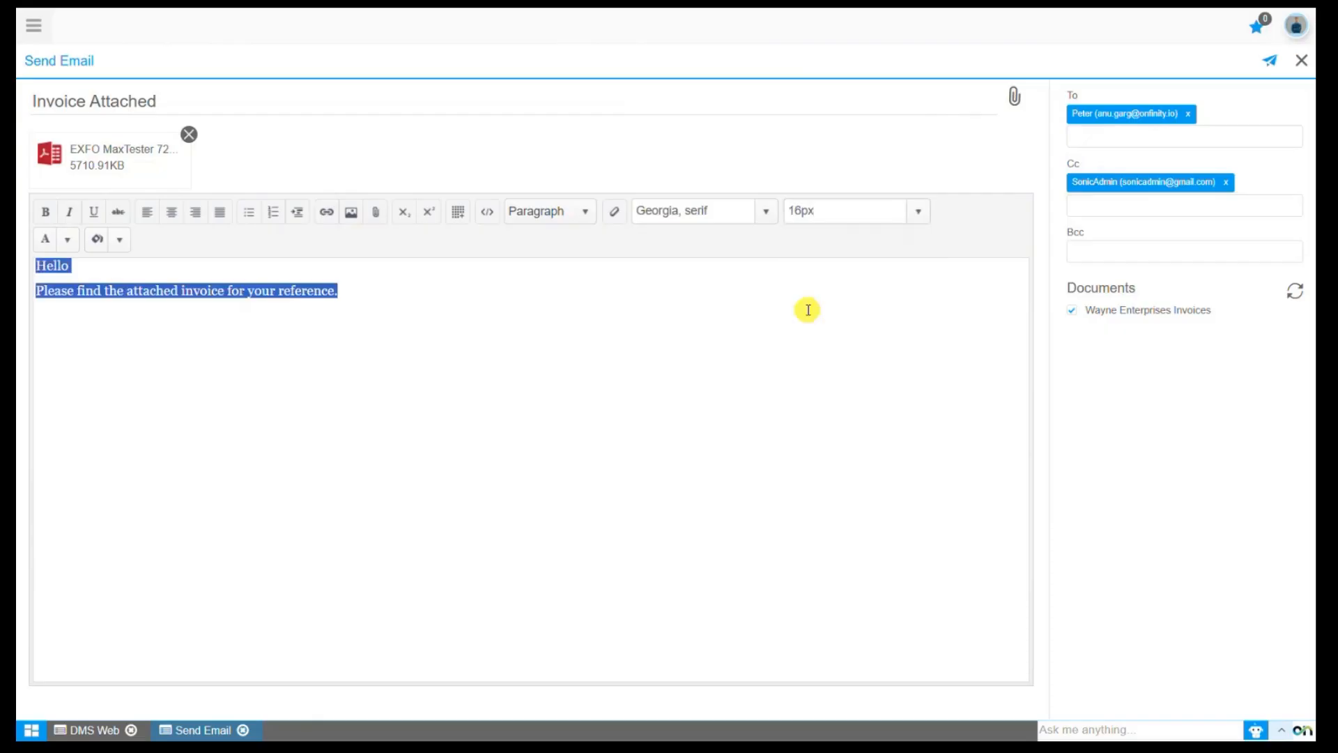
# - Make the message text bold and italic, and align it left after trying right alignment
pyautogui.click(46, 211)
pyautogui.click(66, 216)
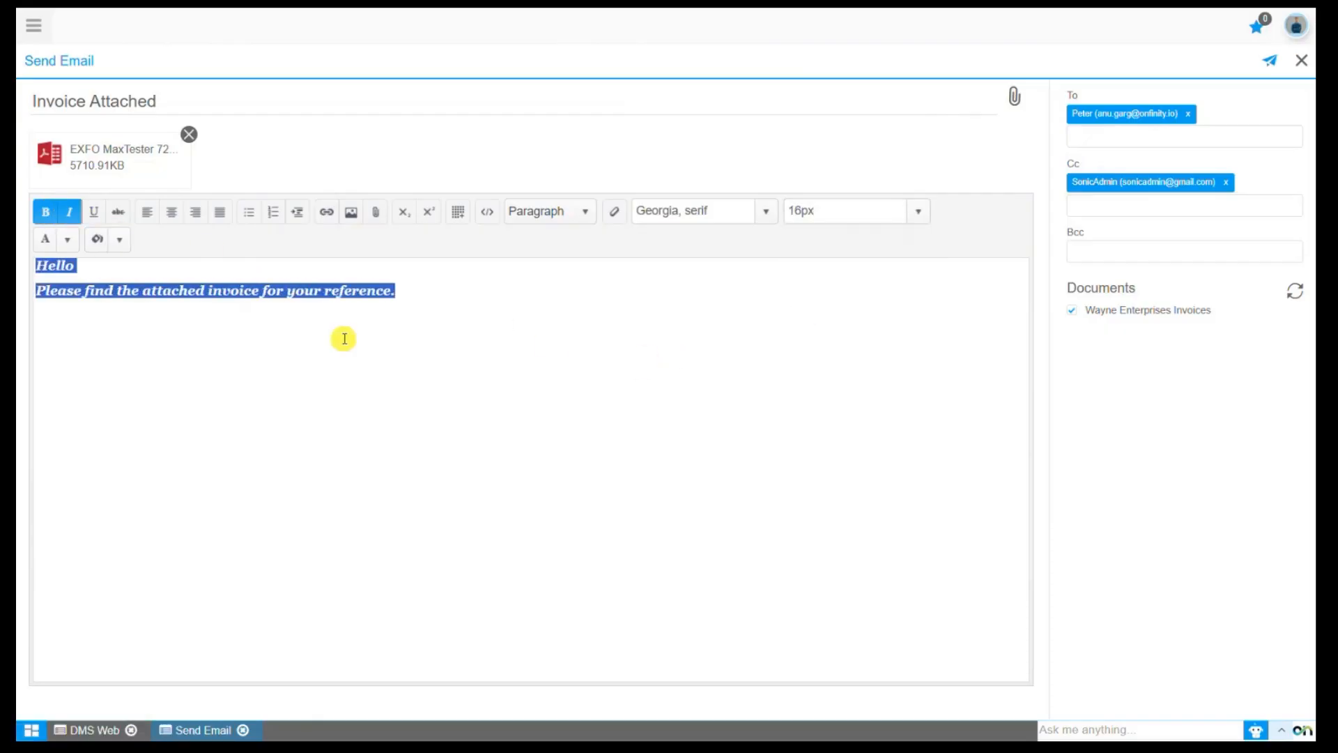
pyautogui.click(197, 212)
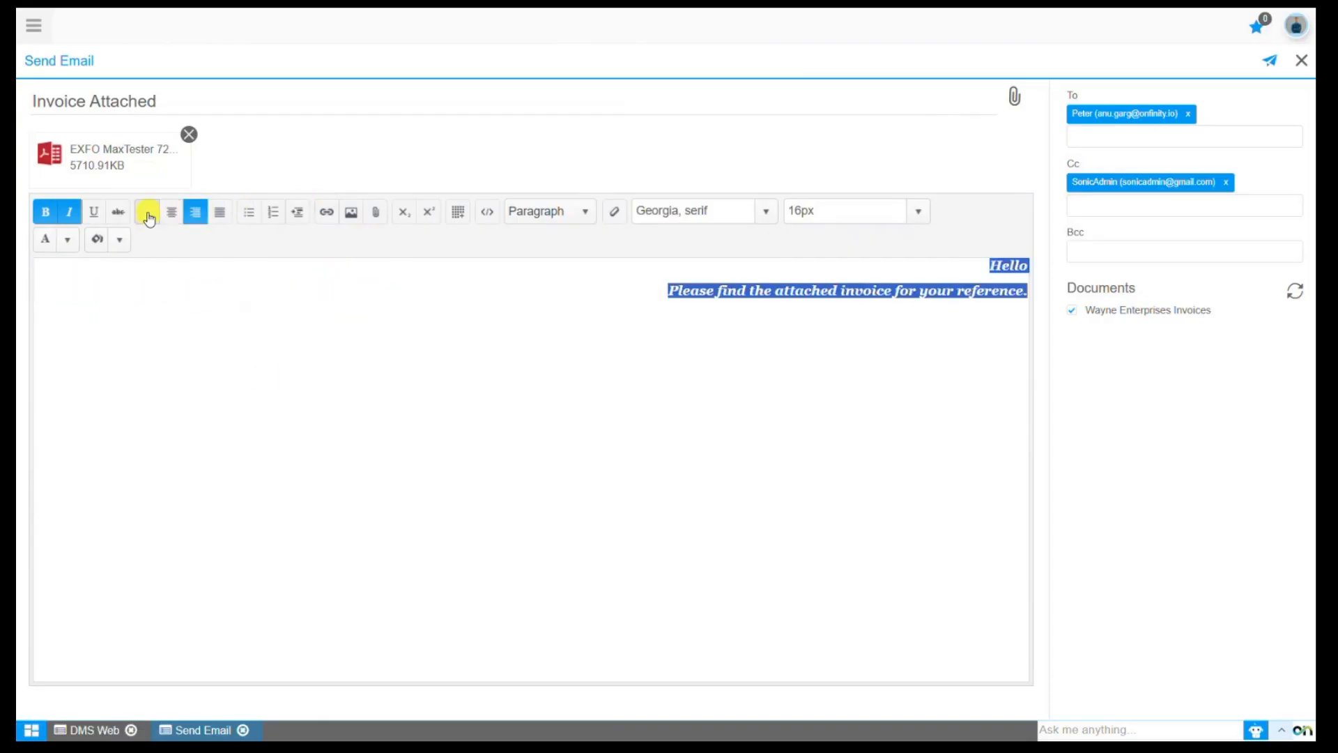
pyautogui.click(148, 214)
pyautogui.click(324, 344)
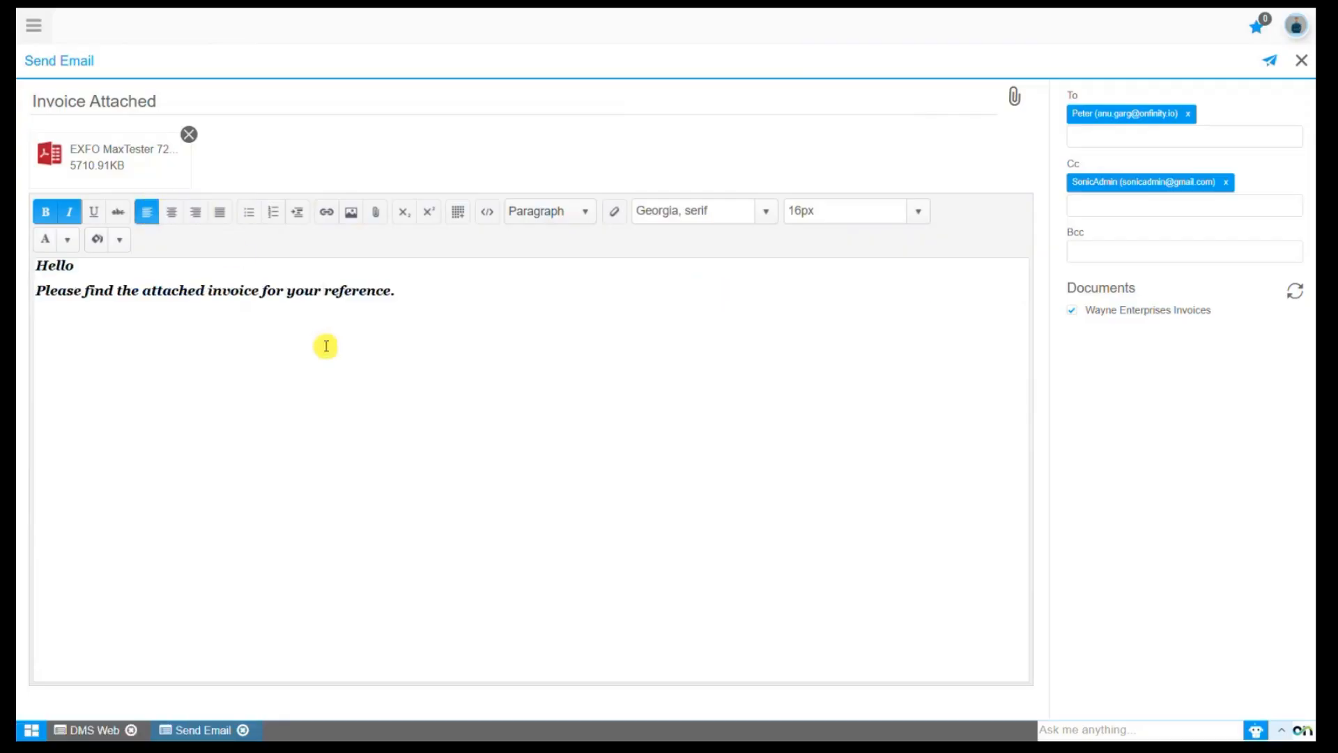
# - Send the email and agree to run the sending process in the background
pyautogui.click(1270, 63)
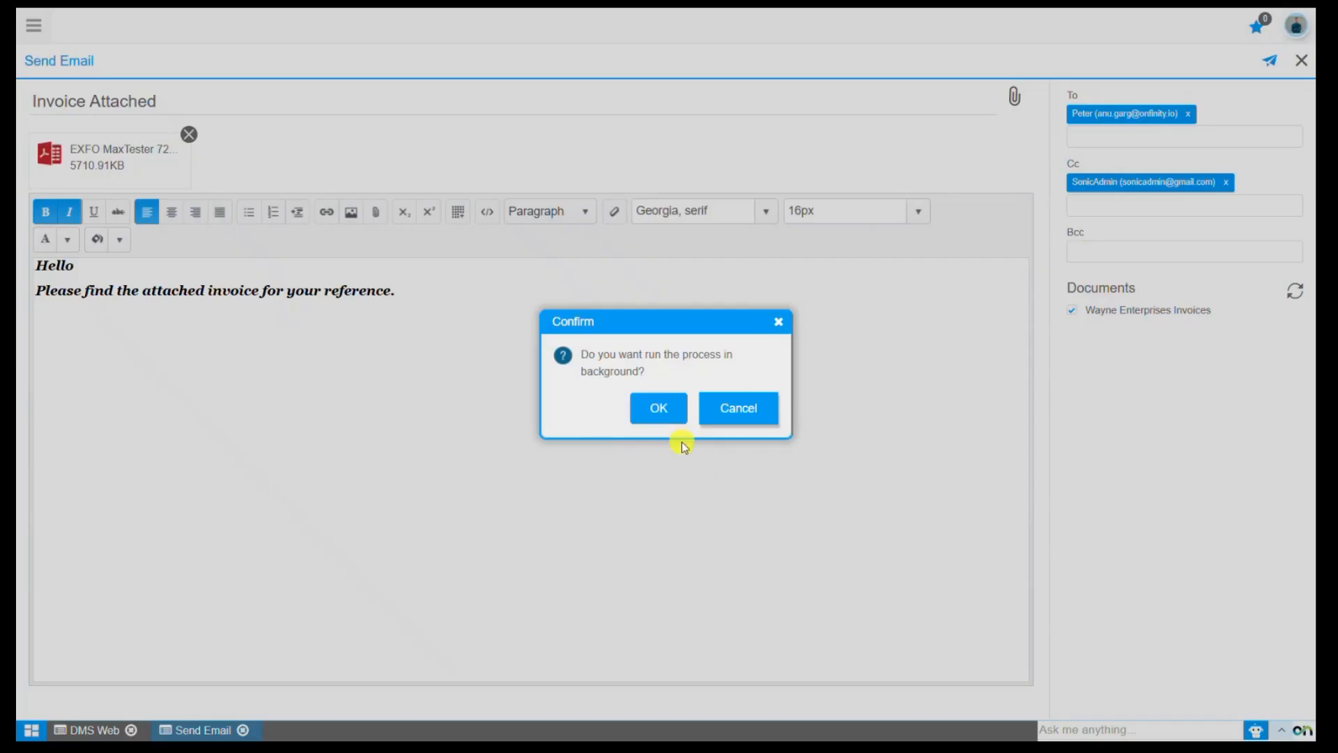
pyautogui.click(656, 409)
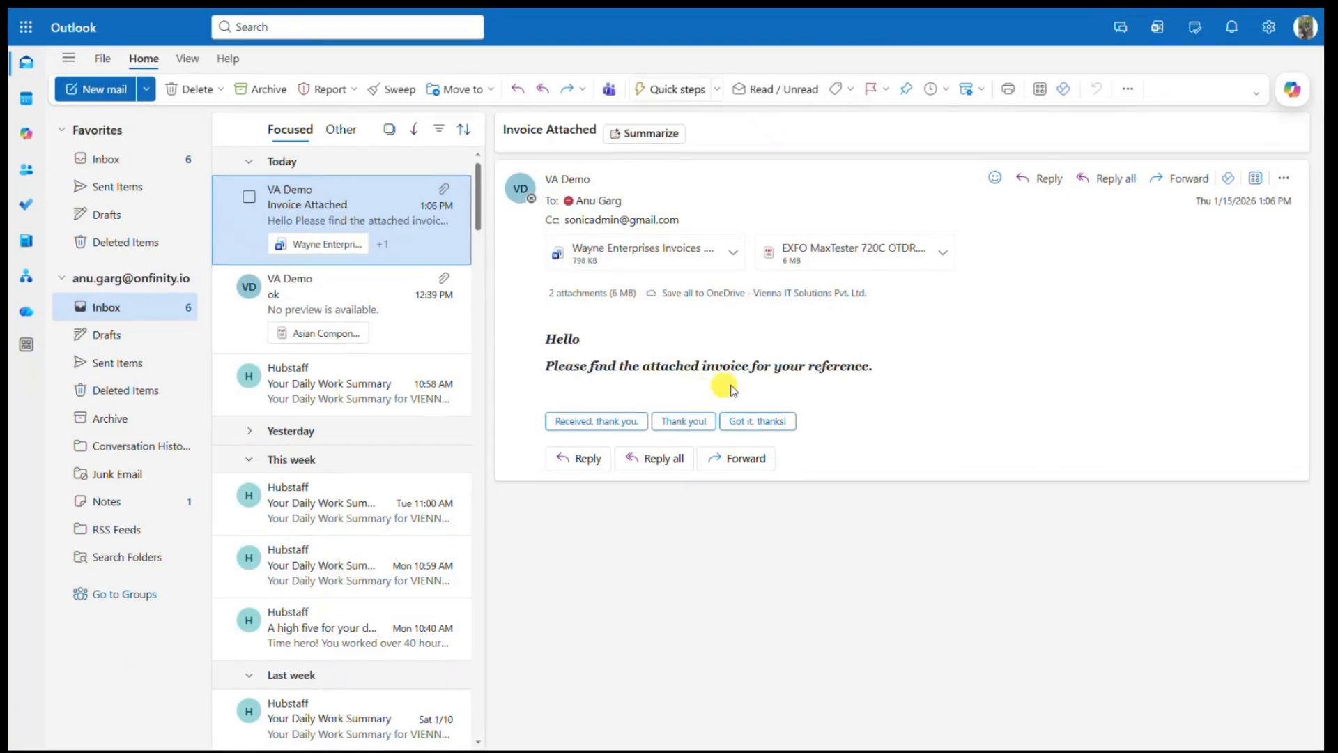
# - In Outlook, preview the EXFO MaxTester 720C OTDR PDF attached to the received "Invoice Attached" email, look through its first pages, and close it
pyautogui.click(802, 254)
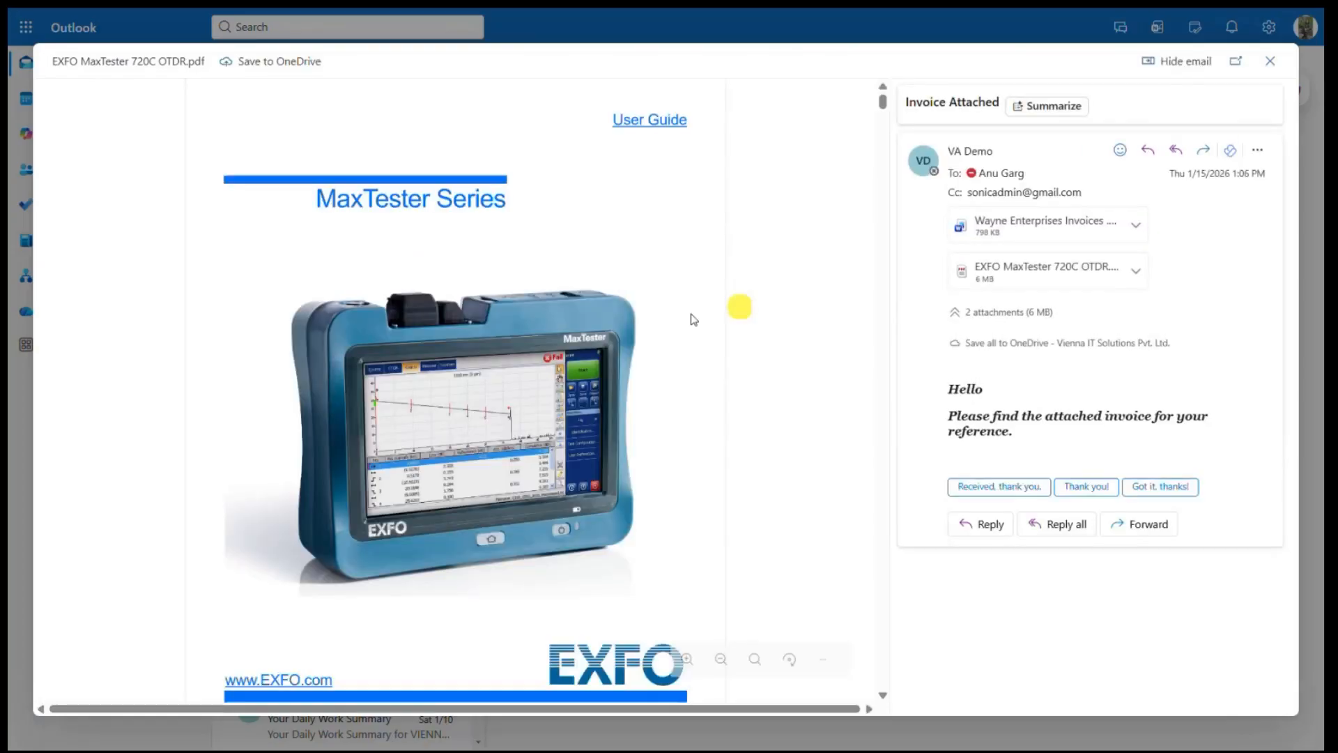
pyautogui.scroll(-2, 668, 415)
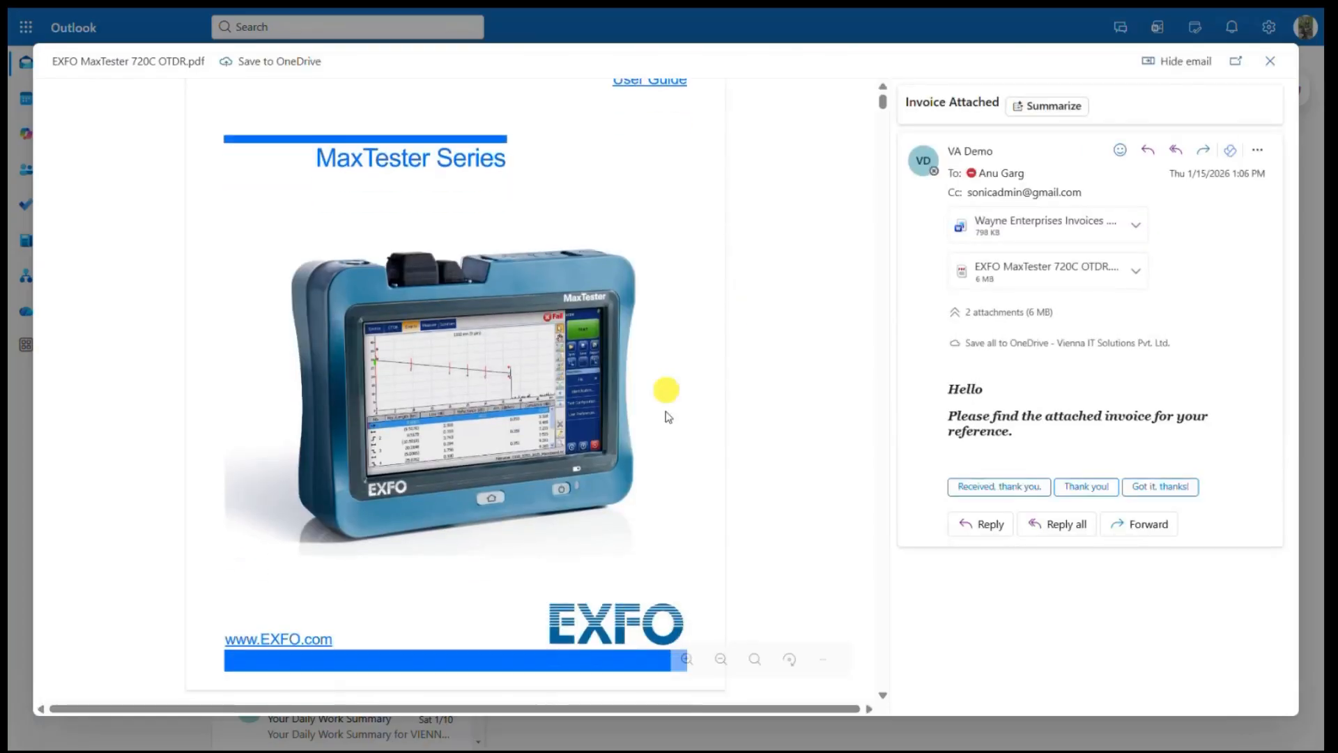
pyautogui.scroll(-4, 668, 417)
pyautogui.scroll(-5, 667, 417)
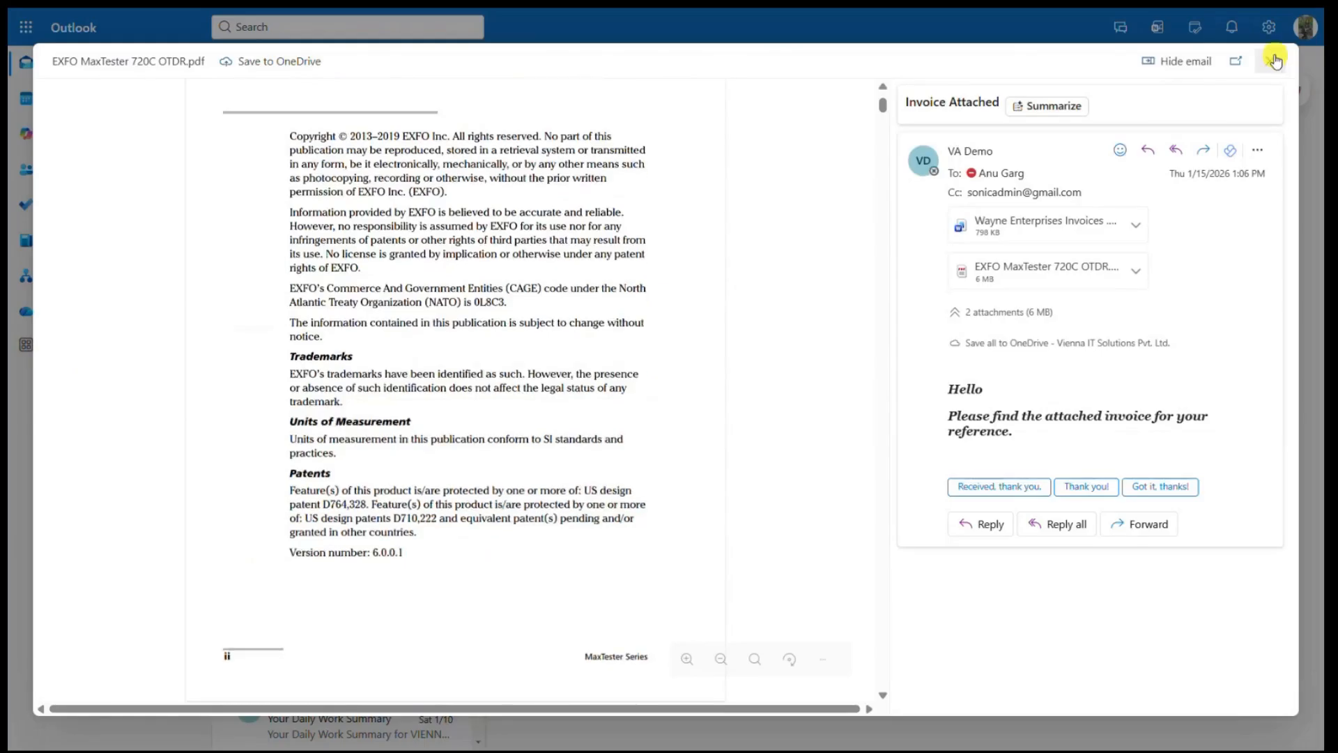
pyautogui.click(1276, 61)
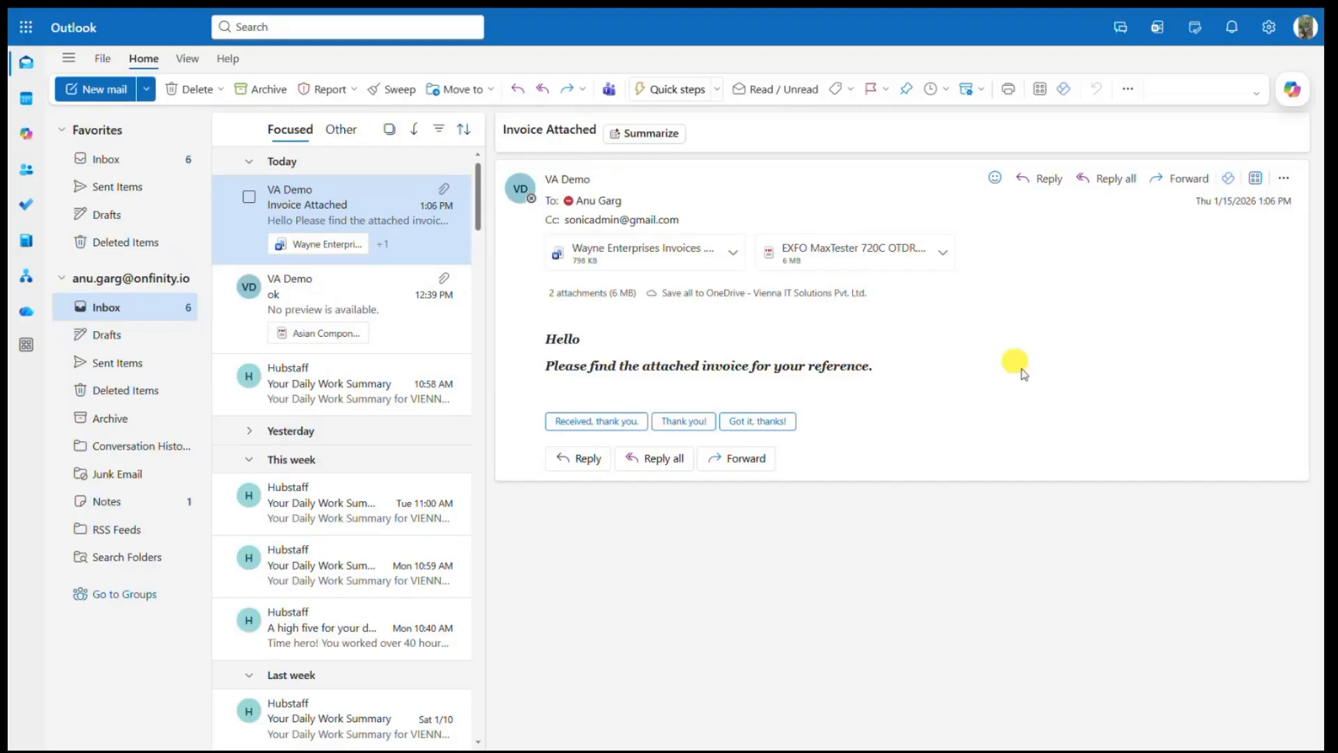